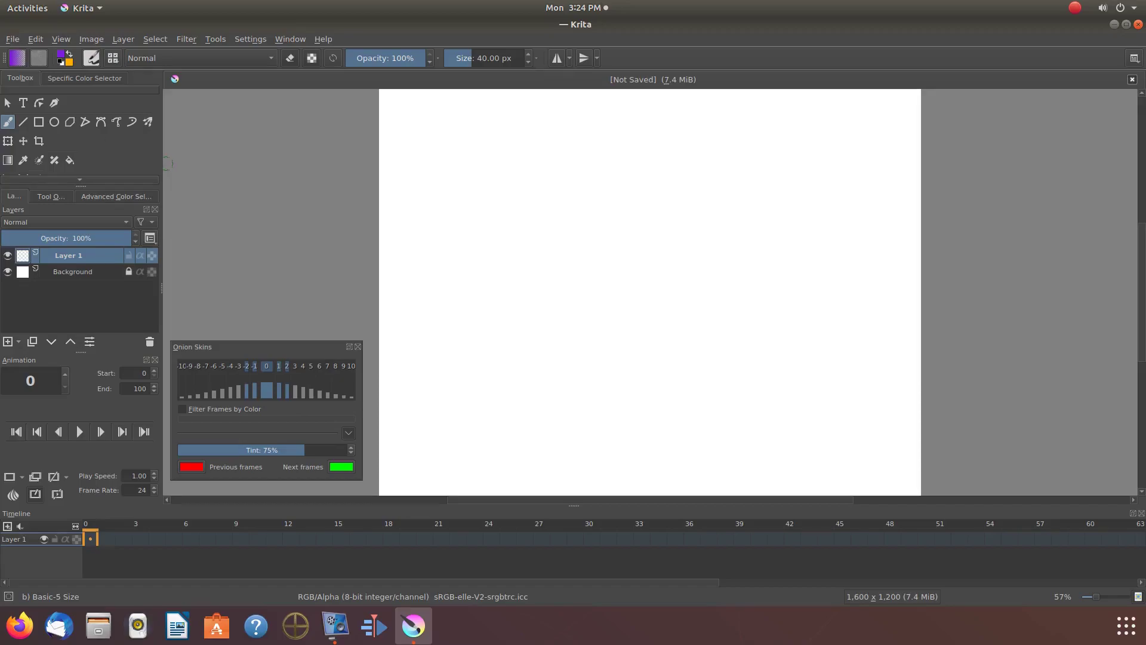
- Open the image "multi color test 1 .png" from the Pictures folder
{"action": "left_click", "coordinate": [12, 40]}
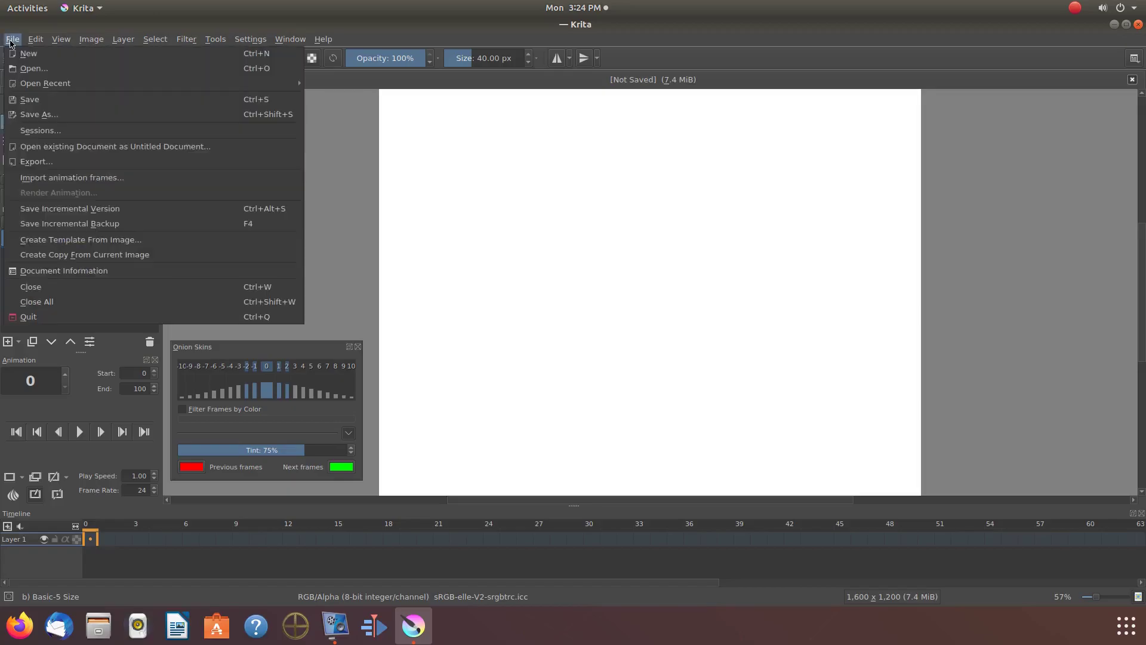
{"action": "left_click", "coordinate": [28, 69]}
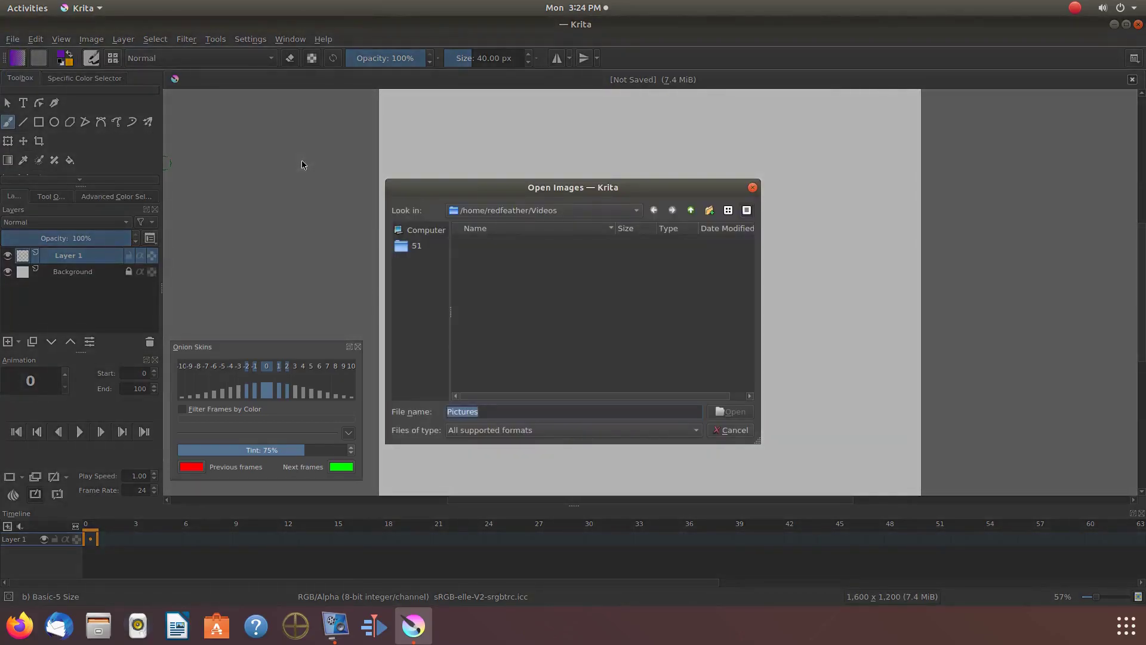
{"action": "left_click", "coordinate": [573, 239]}
{"action": "left_click", "coordinate": [691, 211]}
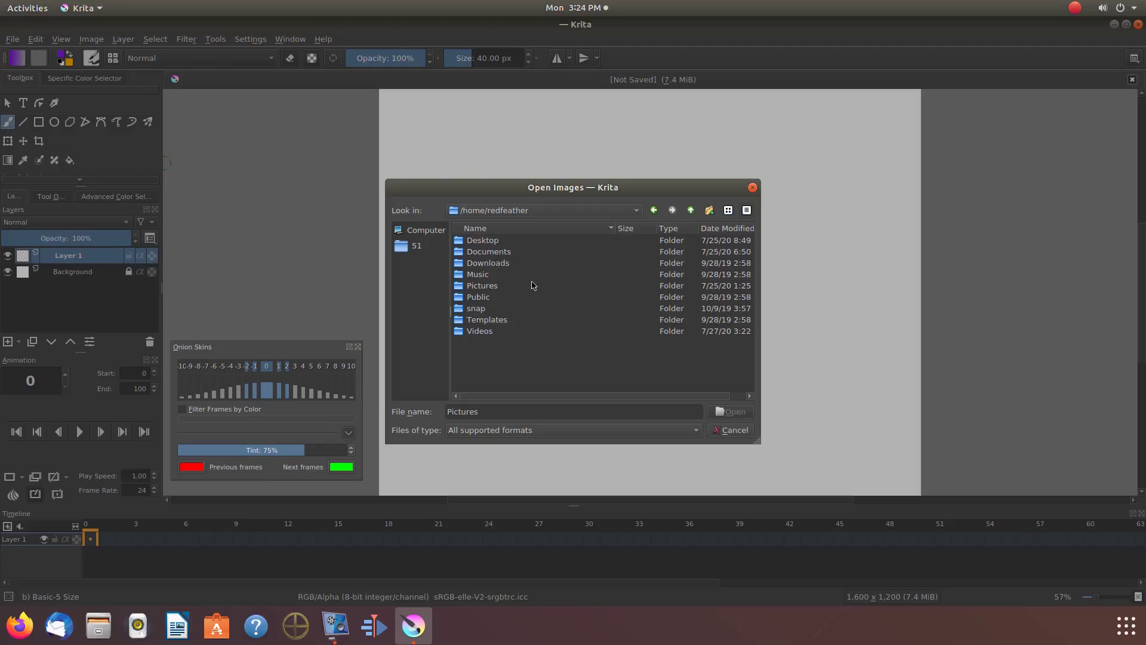
{"action": "double_click", "coordinate": [490, 287]}
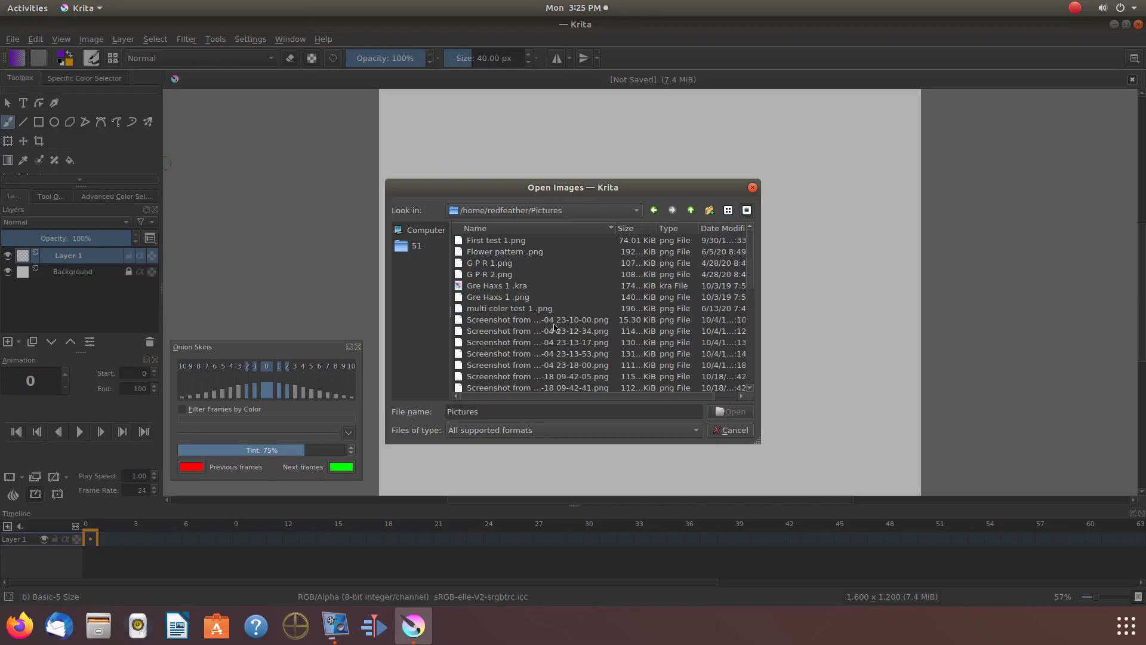
{"action": "double_click", "coordinate": [520, 308]}
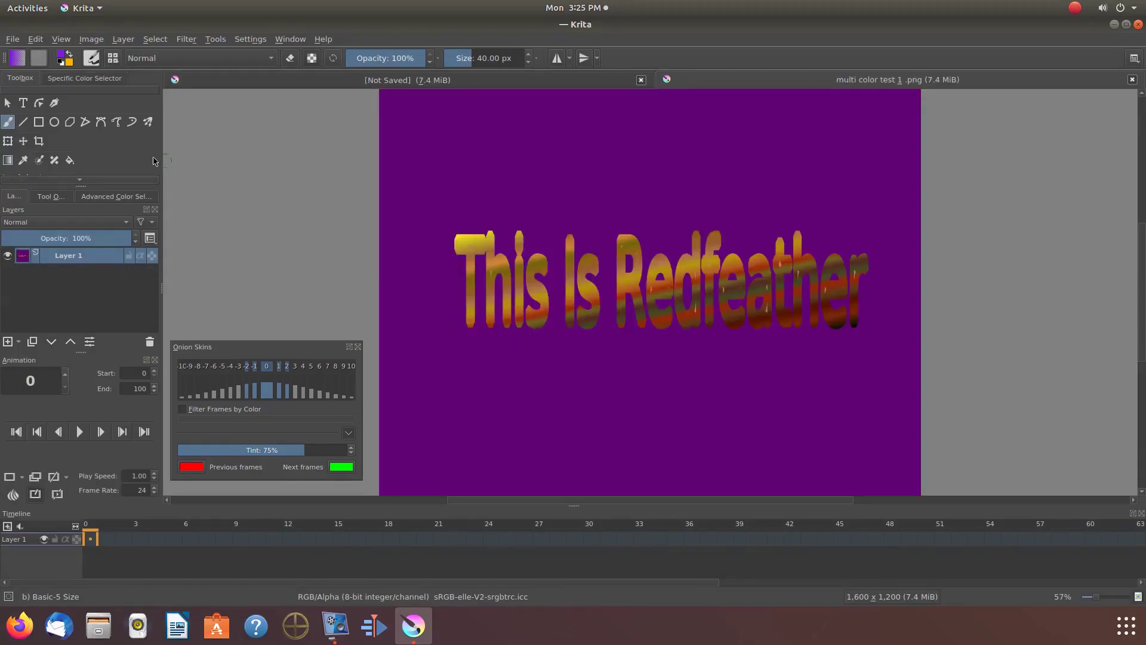
- Make a rectangular selection closely around the multicoloured text on the purple image
{"action": "scroll", "coordinate": [149, 161], "scroll_direction": "down", "scroll_amount": 2}
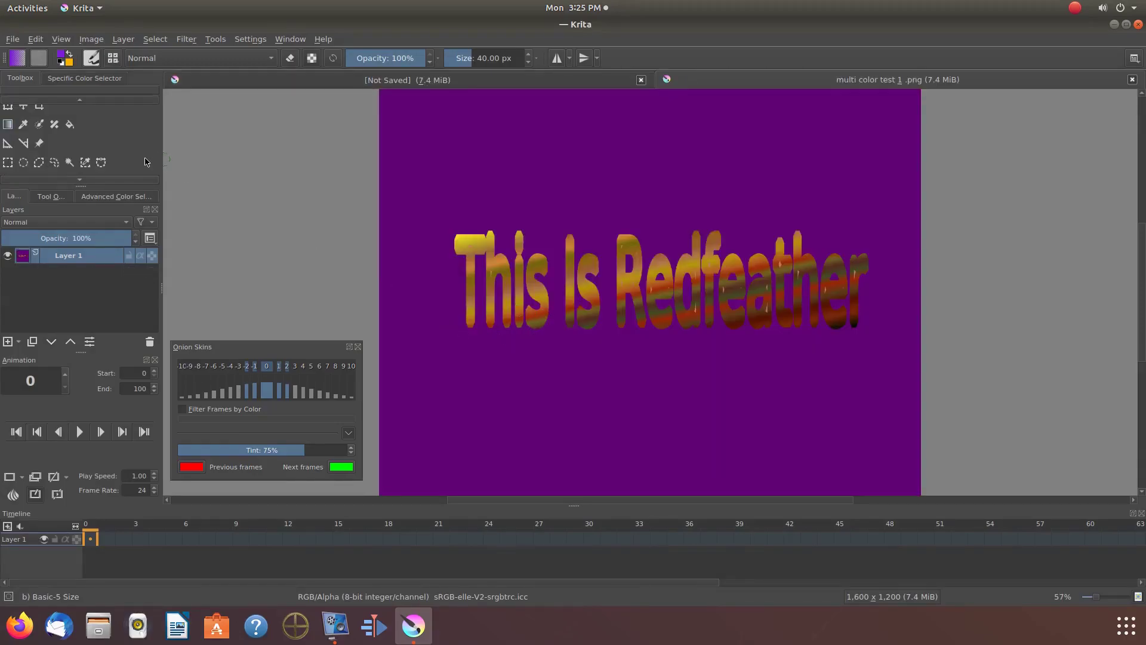
{"action": "left_click", "coordinate": [8, 163]}
{"action": "left_click_drag", "start_coordinate": [446, 210], "coordinate": [874, 346]}
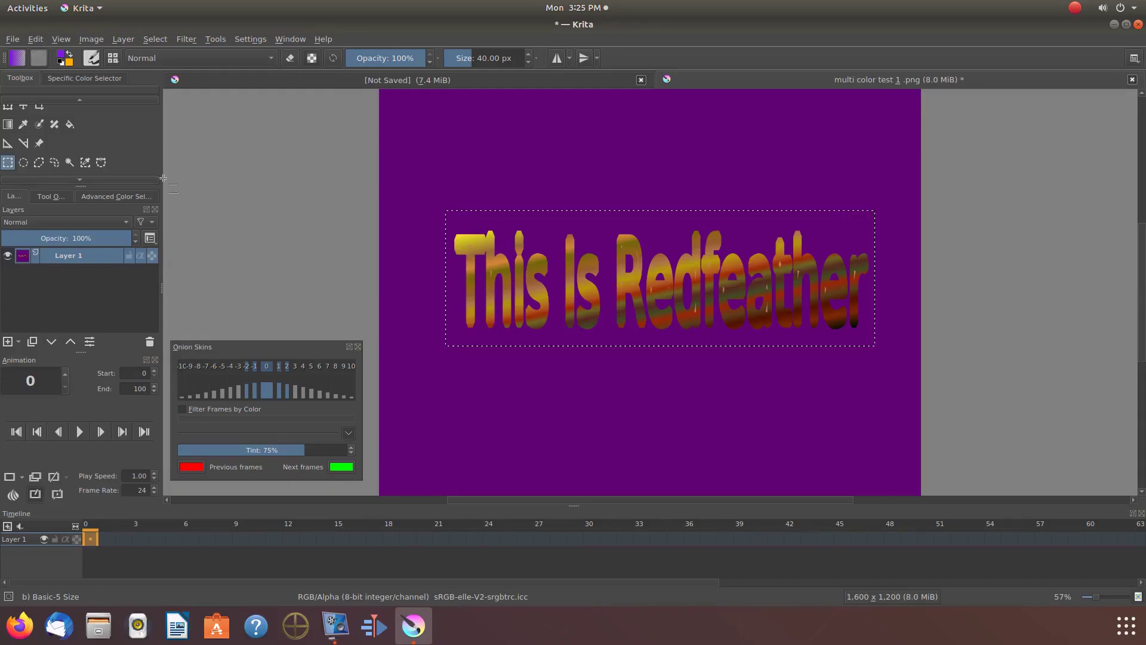
- Create a predefined stamp brush tip from the selected text, with Create mask from color turned off
{"action": "scroll", "coordinate": [115, 156], "scroll_direction": "up", "scroll_amount": 2}
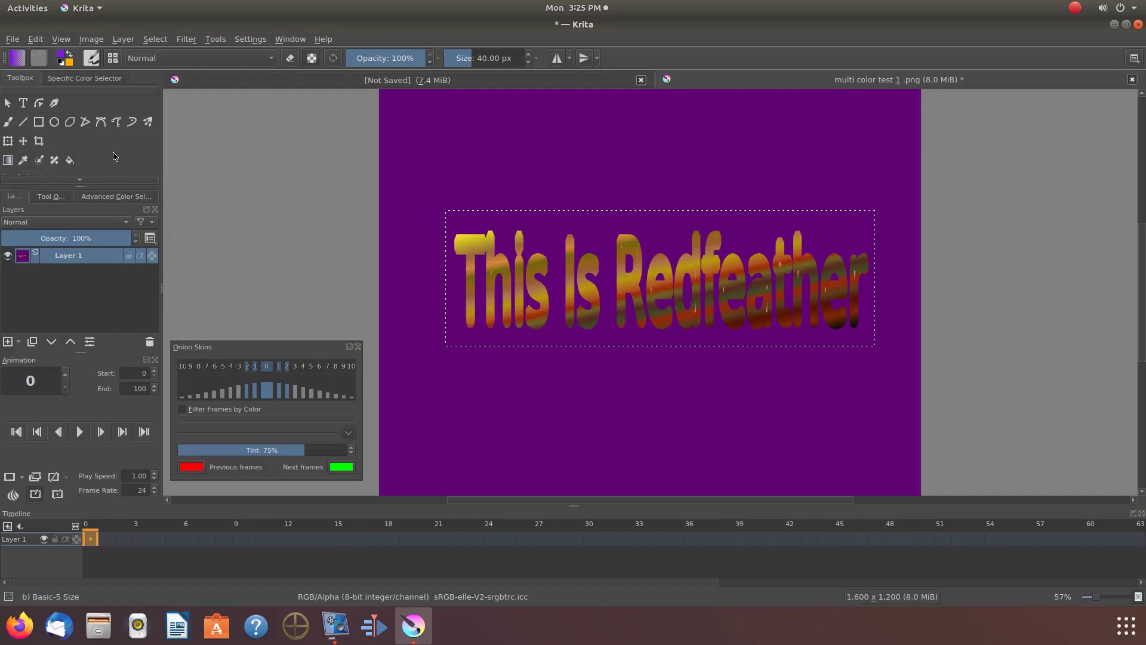
{"action": "left_click", "coordinate": [8, 124]}
{"action": "left_click", "coordinate": [93, 58]}
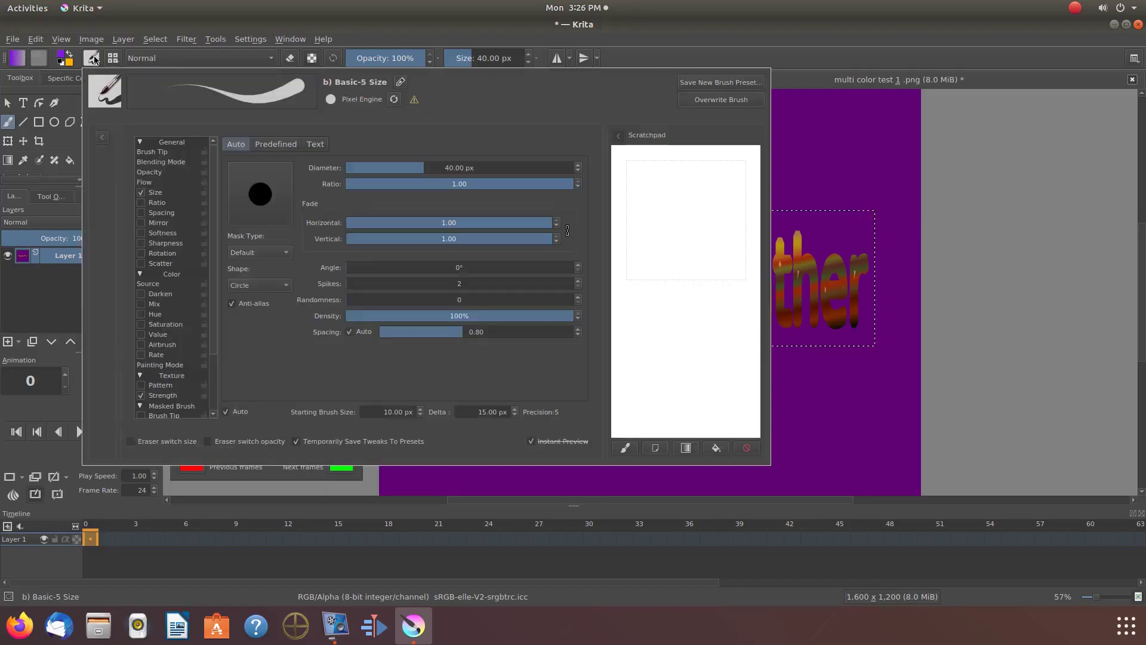
{"action": "left_click", "coordinate": [284, 146]}
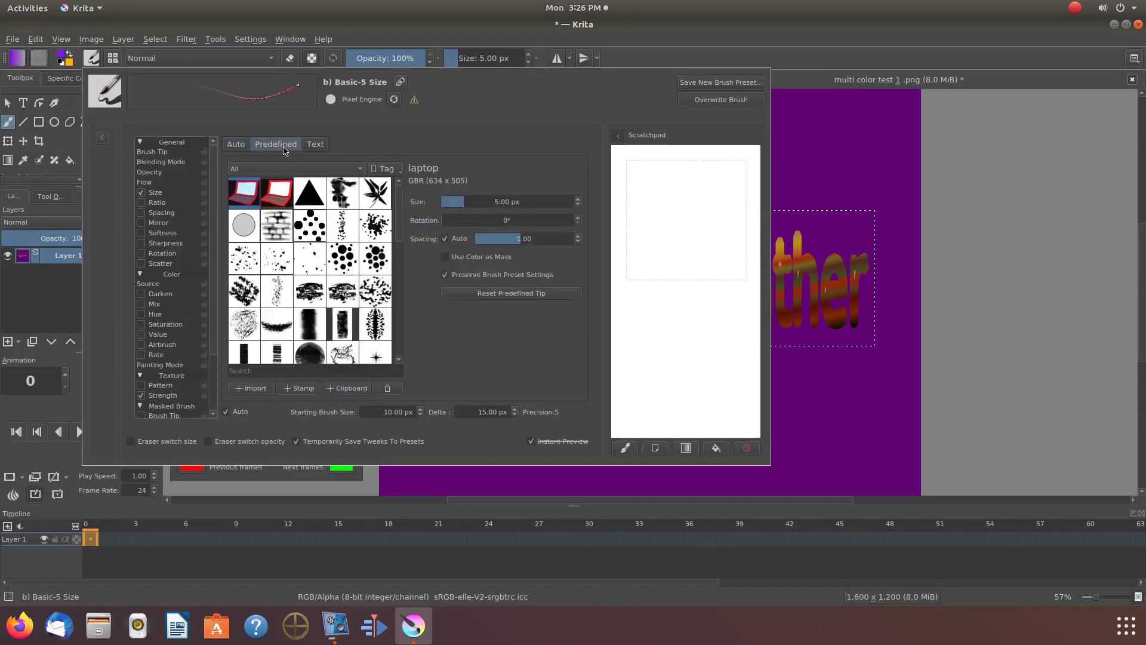
{"action": "left_click", "coordinate": [304, 389]}
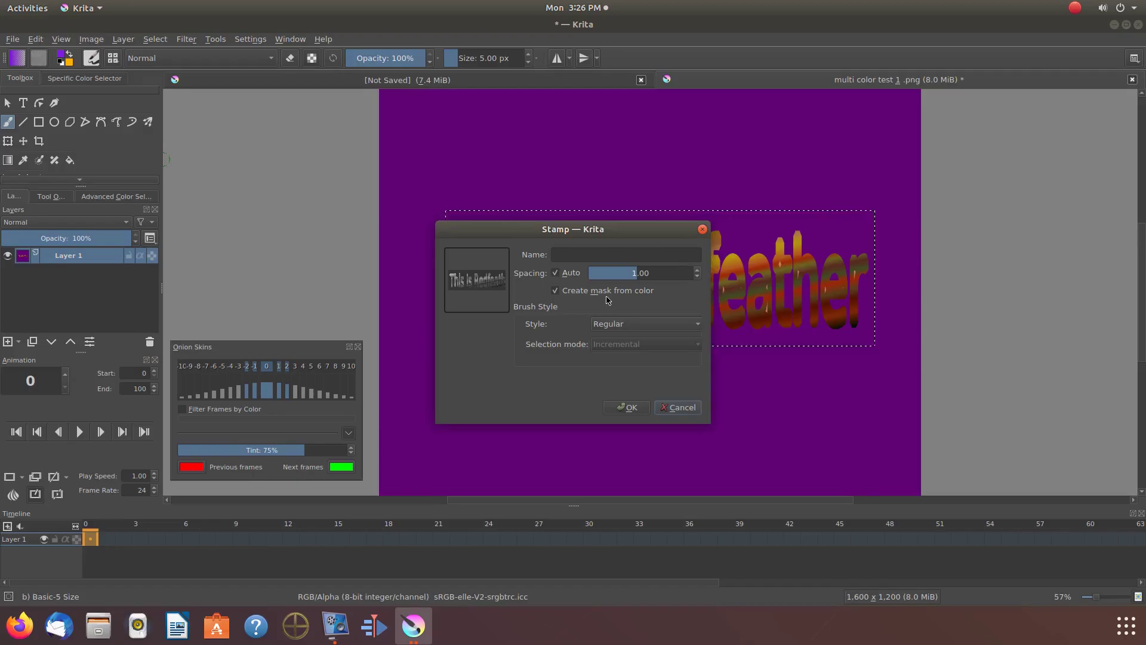
{"action": "left_click", "coordinate": [555, 292]}
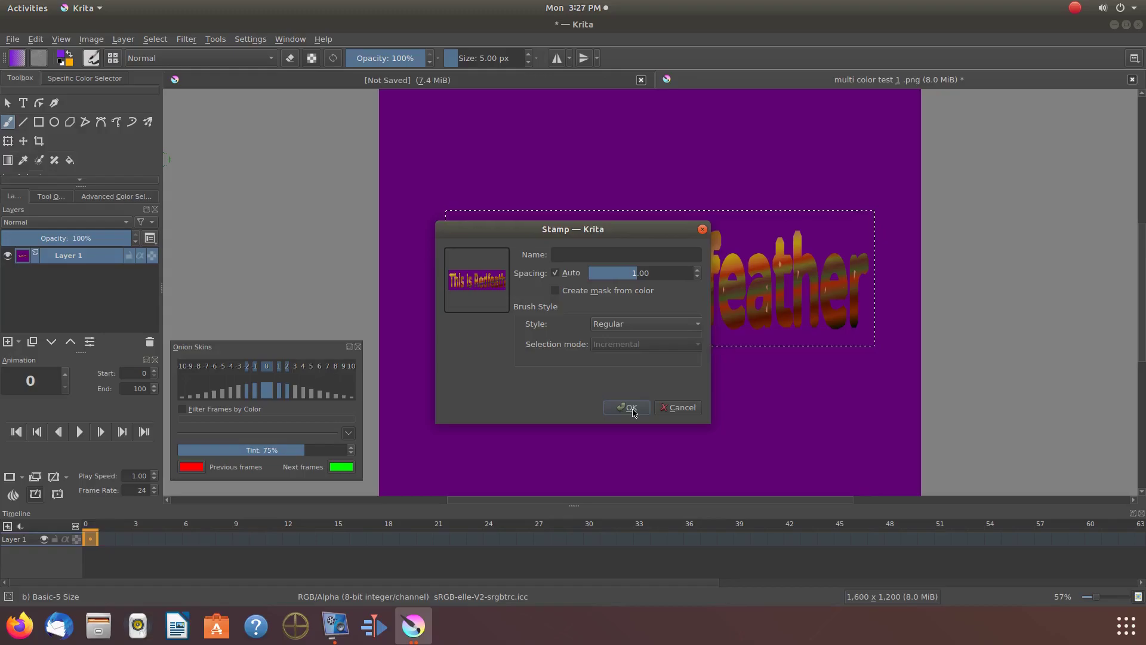
{"action": "left_click", "coordinate": [630, 407]}
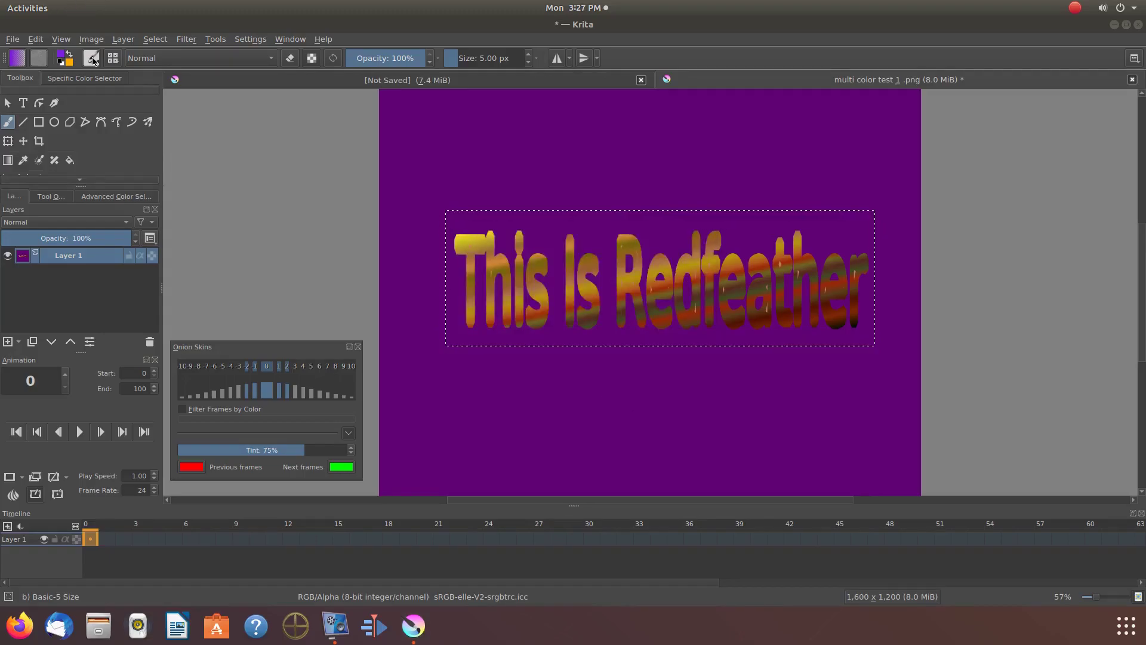
- Switch the Basic-5 Size brush back to its Auto circle tip with a 40 px diameter
{"action": "left_click", "coordinate": [92, 59]}
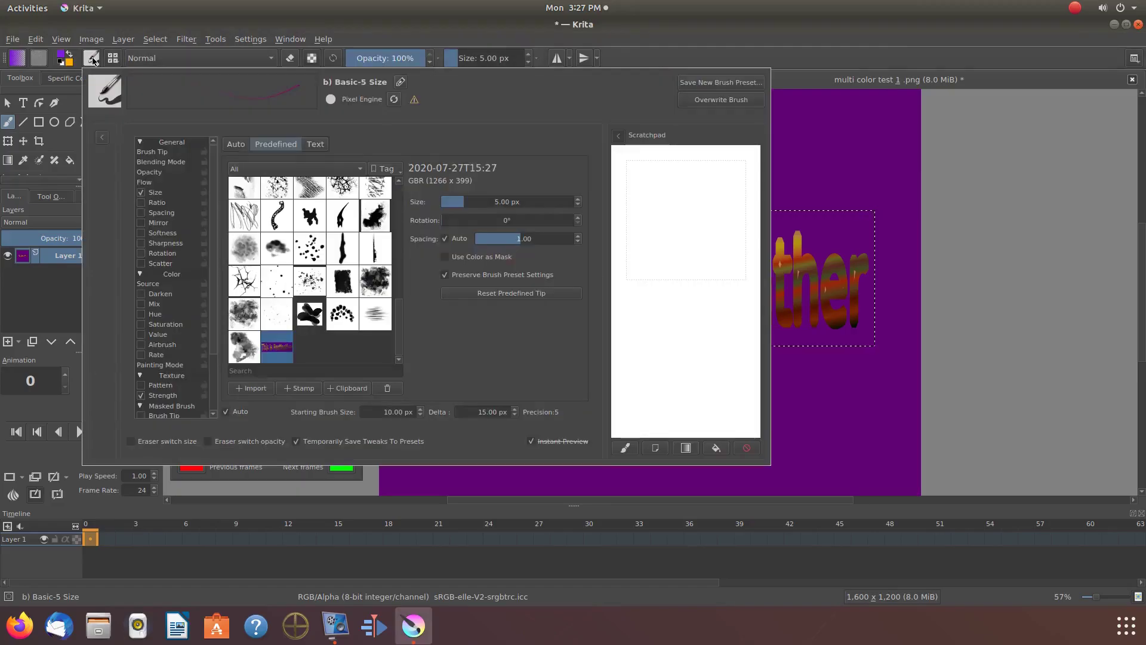
{"action": "left_click", "coordinate": [236, 144]}
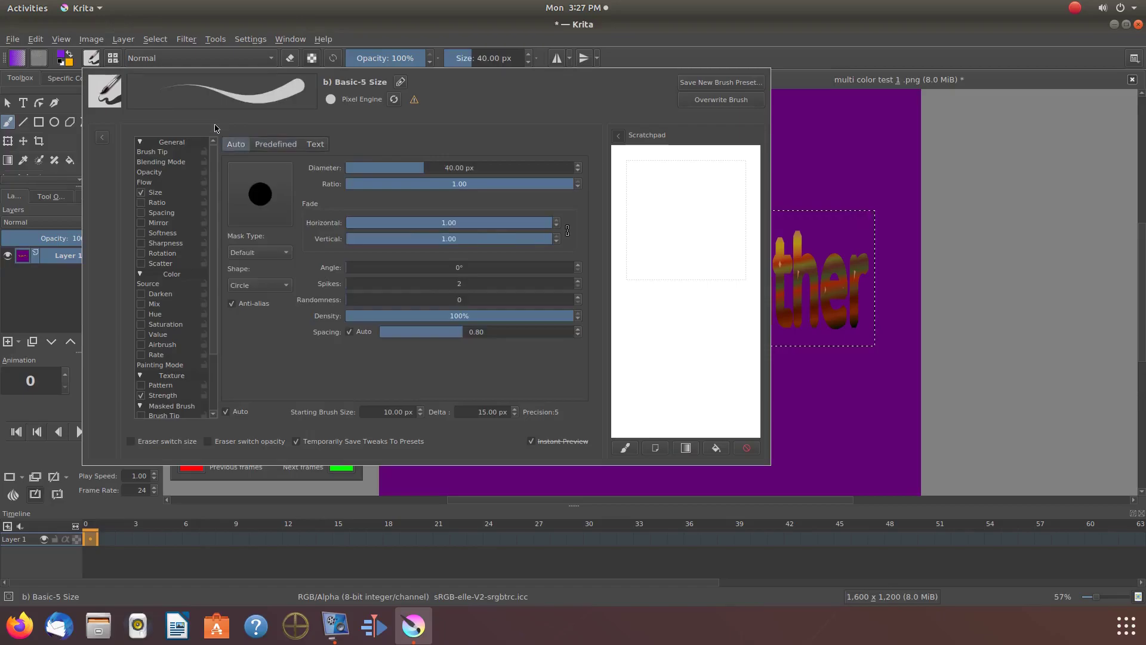
{"action": "left_click", "coordinate": [57, 308]}
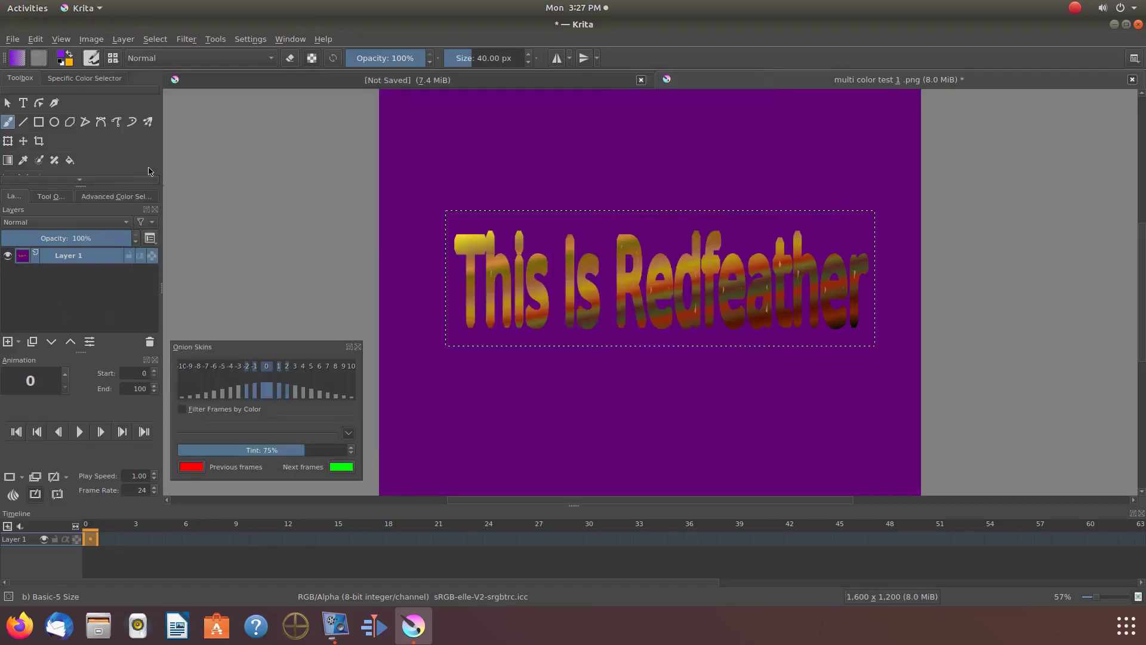
- Deselect the text area and close the multi color test 1 .png image
{"action": "left_click", "coordinate": [156, 40]}
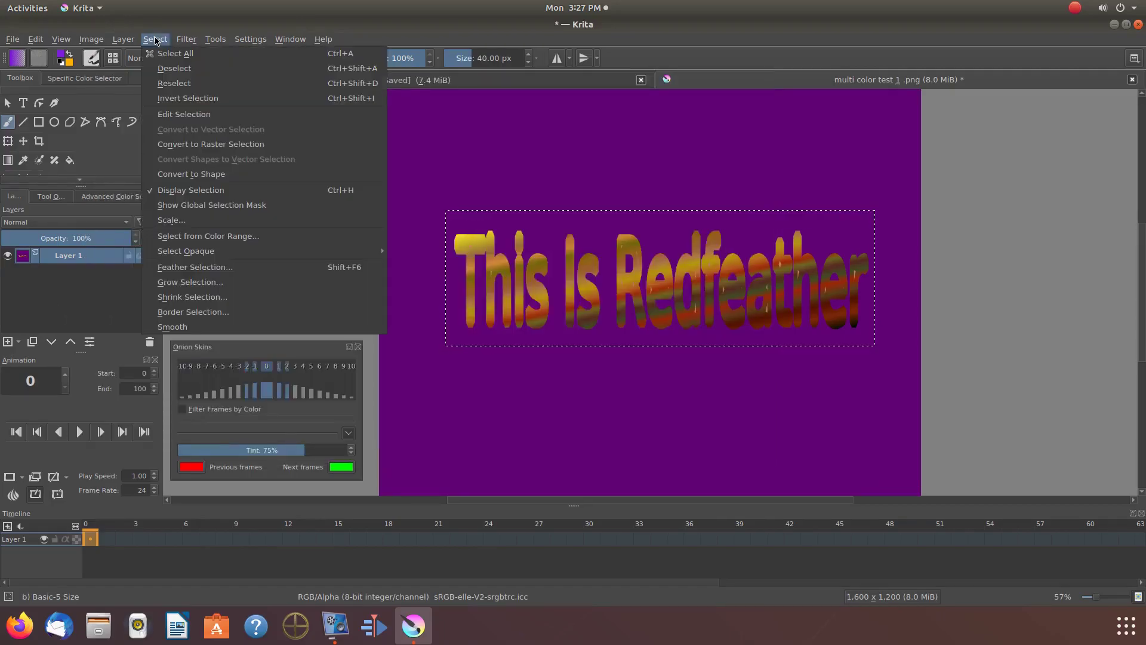
{"action": "left_click", "coordinate": [174, 68]}
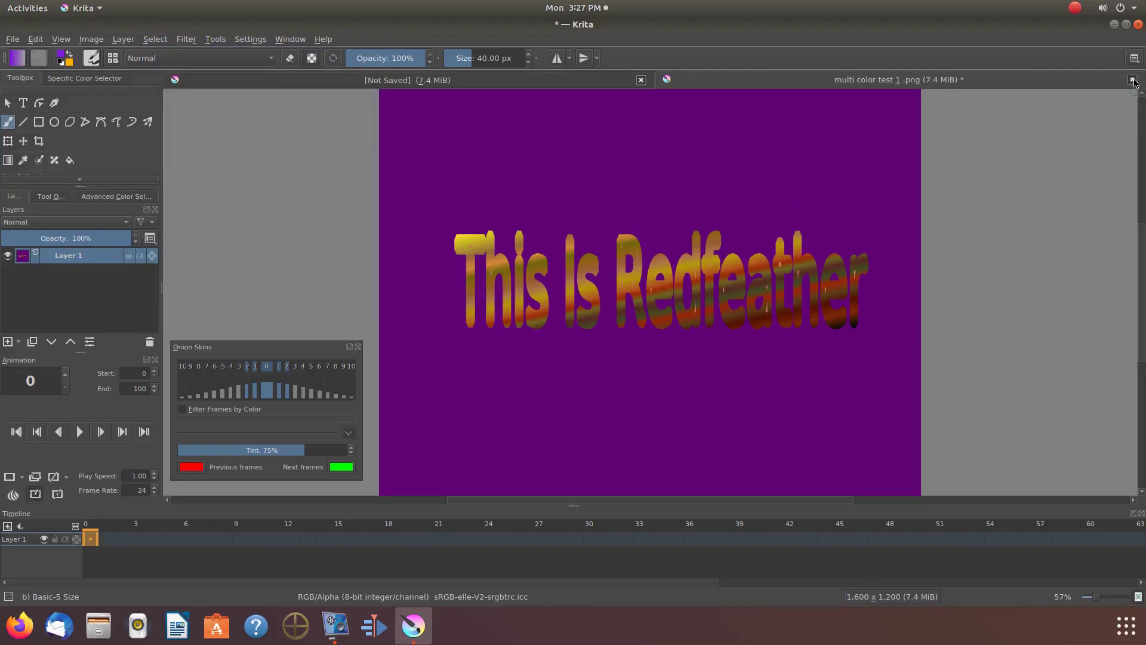
{"action": "left_click", "coordinate": [1132, 80]}
{"action": "left_click", "coordinate": [635, 338]}
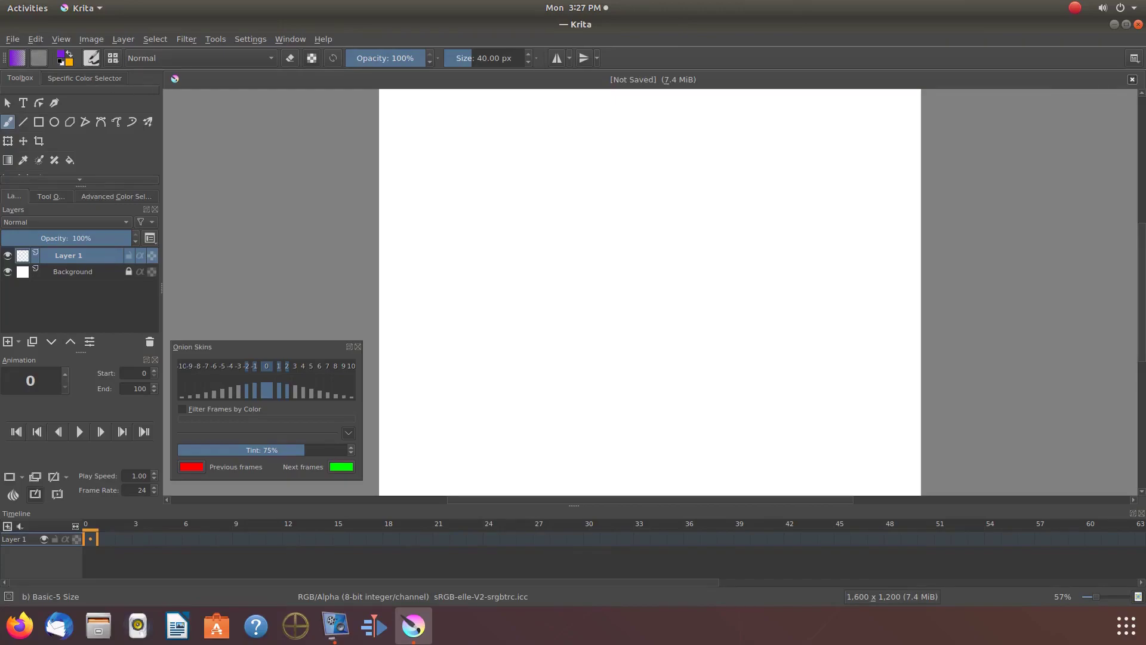
- Switch the brush to the new predefined text stamp tip and enlarge its size to 358.52 px
{"action": "left_click", "coordinate": [92, 58]}
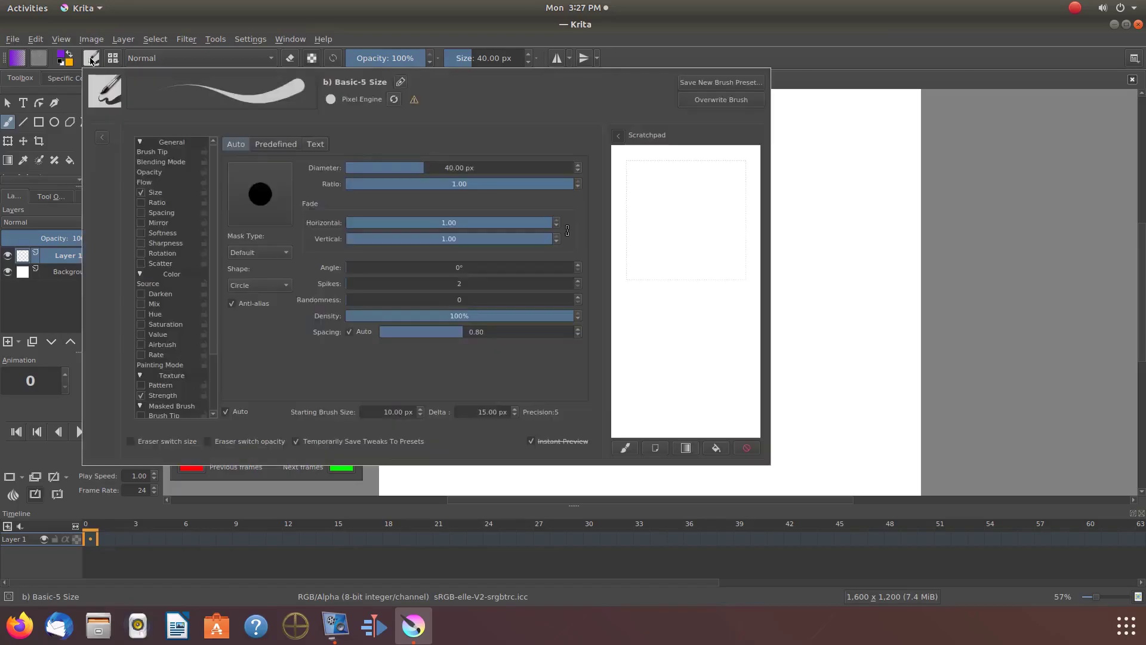
{"action": "left_click", "coordinate": [277, 147]}
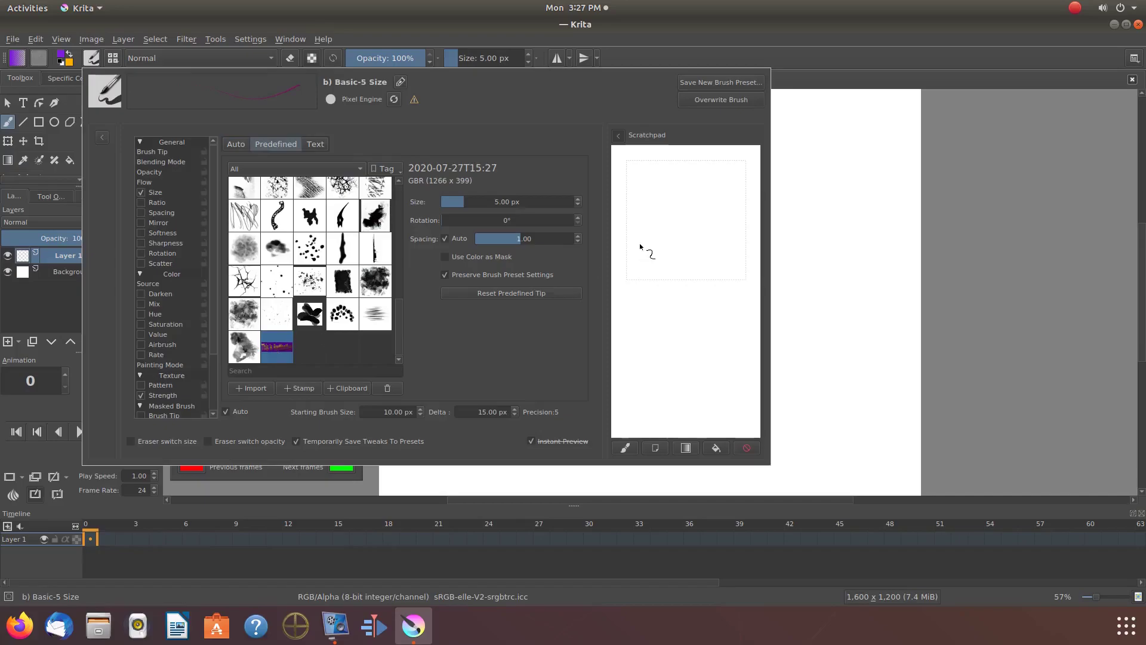
{"action": "left_click_drag", "start_coordinate": [677, 210], "coordinate": [685, 219]}
{"action": "left_click_drag", "start_coordinate": [464, 204], "coordinate": [535, 198]}
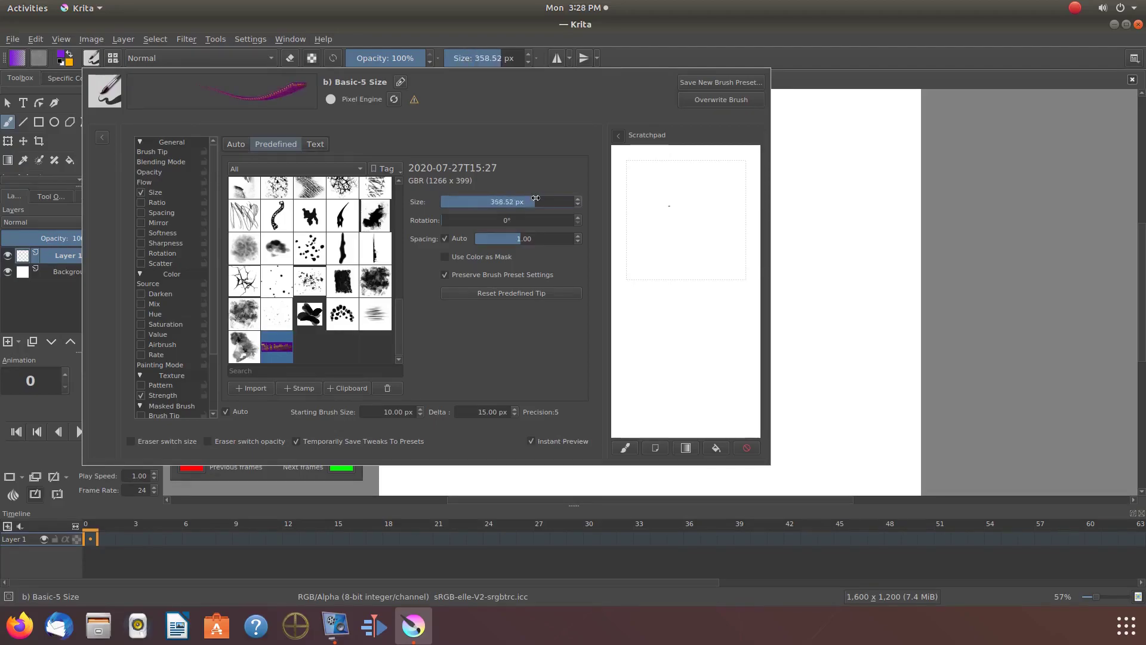
- Test the text stamp on the brush editor's scratchpad, and stamp it once on the upper part of the white canvas
{"action": "left_click", "coordinate": [687, 212]}
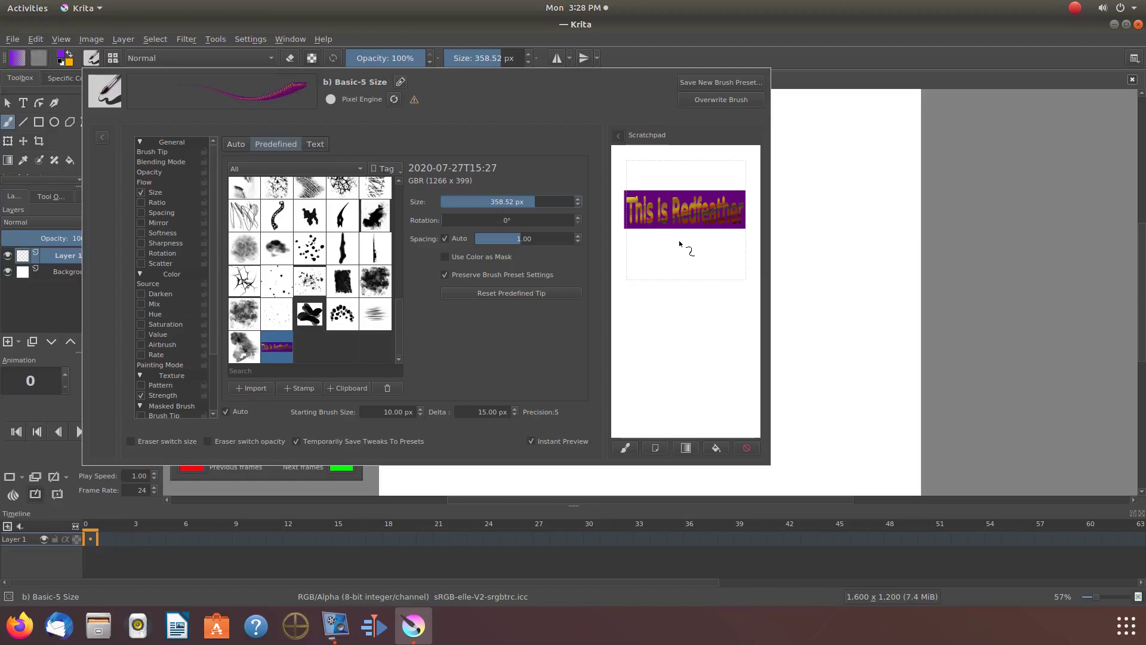
{"action": "key", "text": "Escape"}
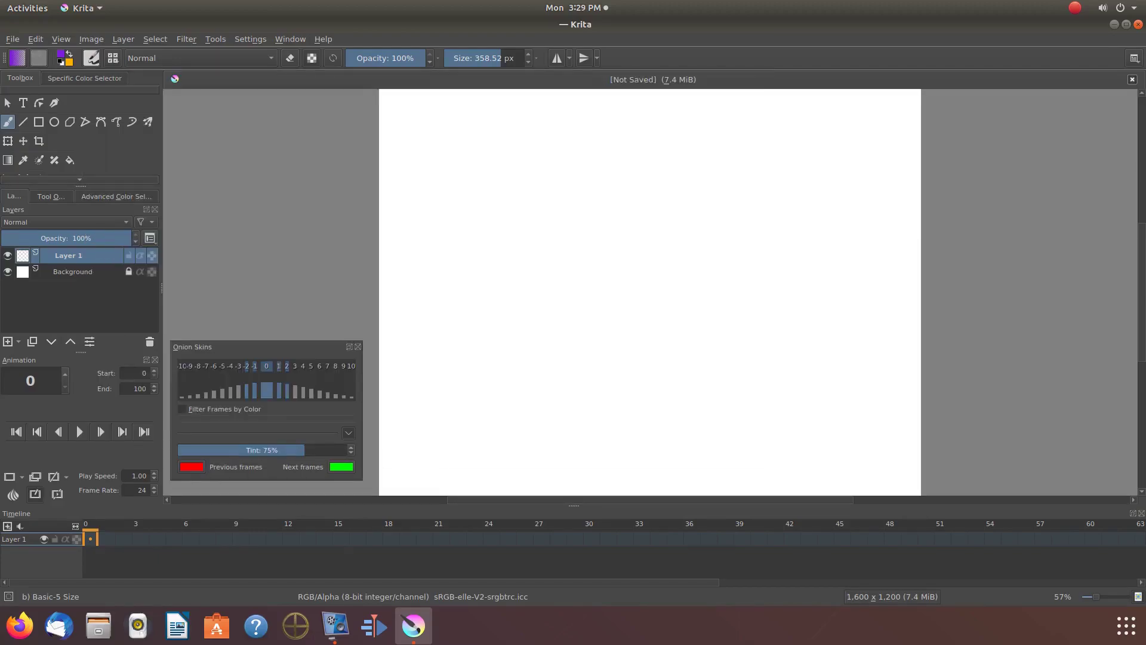
{"action": "left_click", "coordinate": [508, 200]}
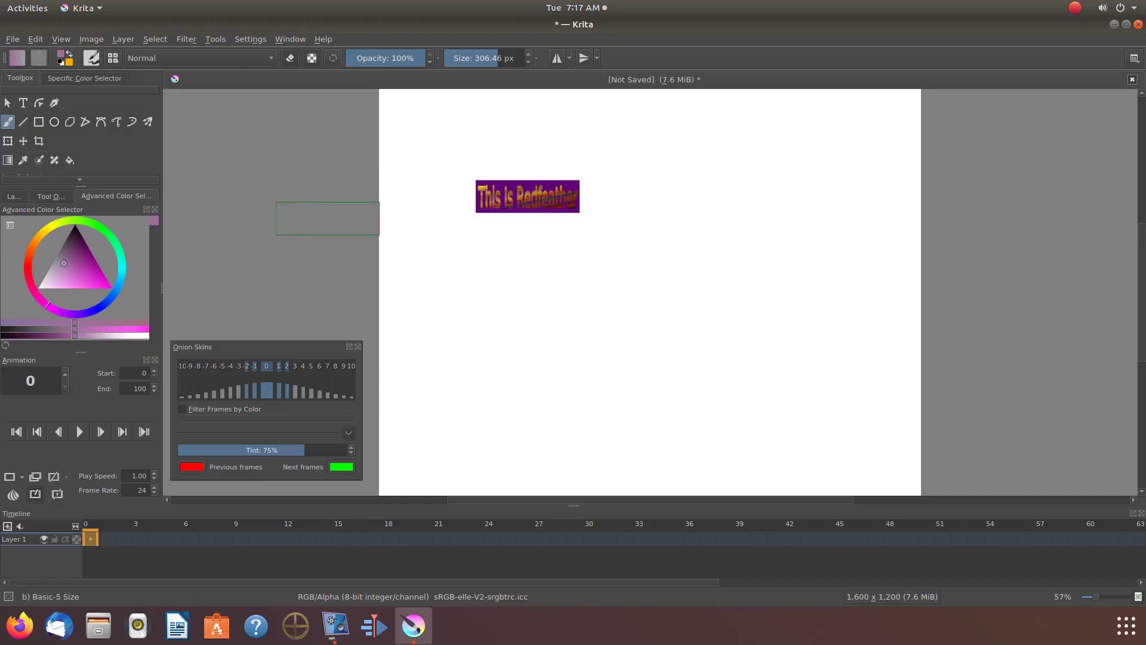
- Fill the white canvas and the purple backgrounds around the stamped text with a strong blue using the Fill tool
{"action": "key", "text": "f"}
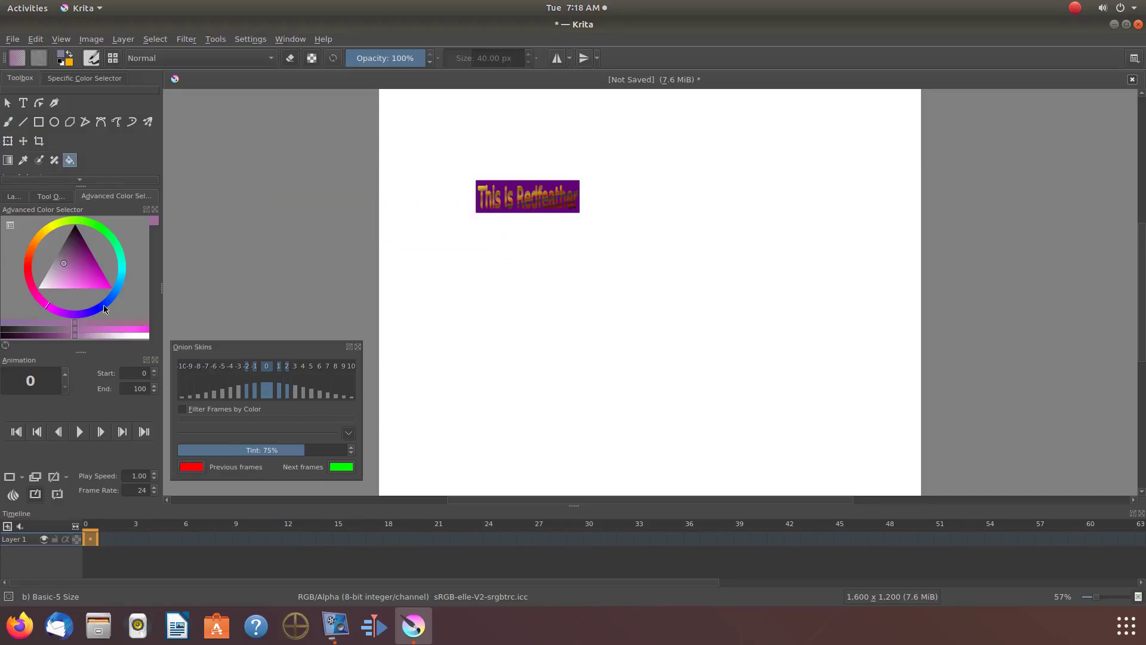
{"action": "left_click", "coordinate": [104, 309]}
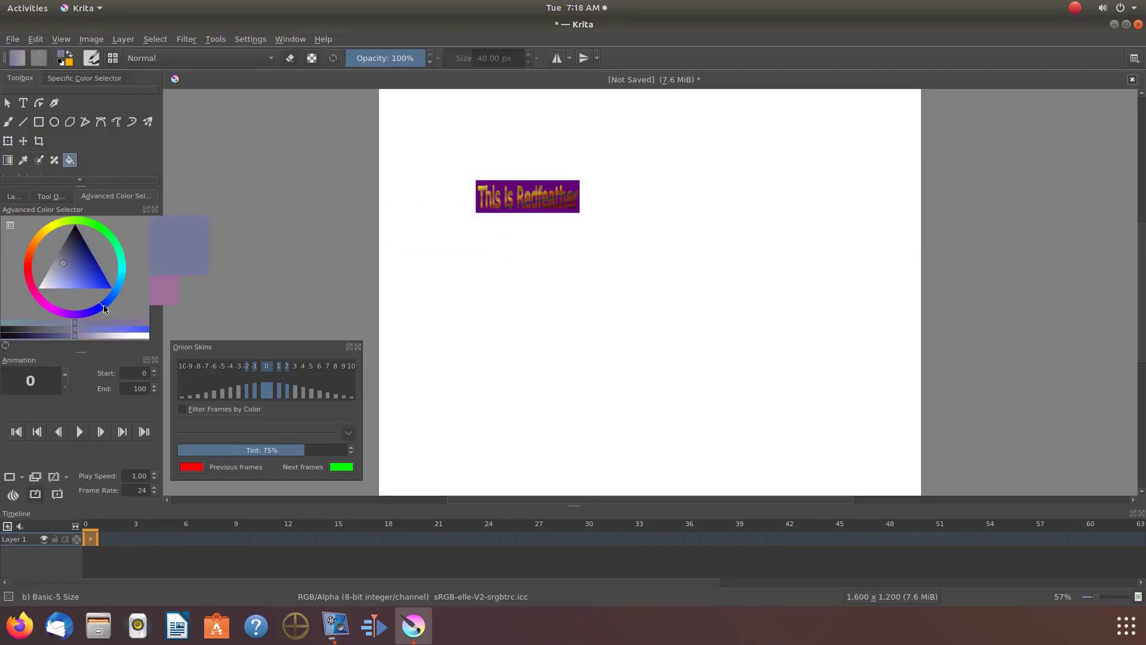
{"action": "left_click", "coordinate": [96, 273]}
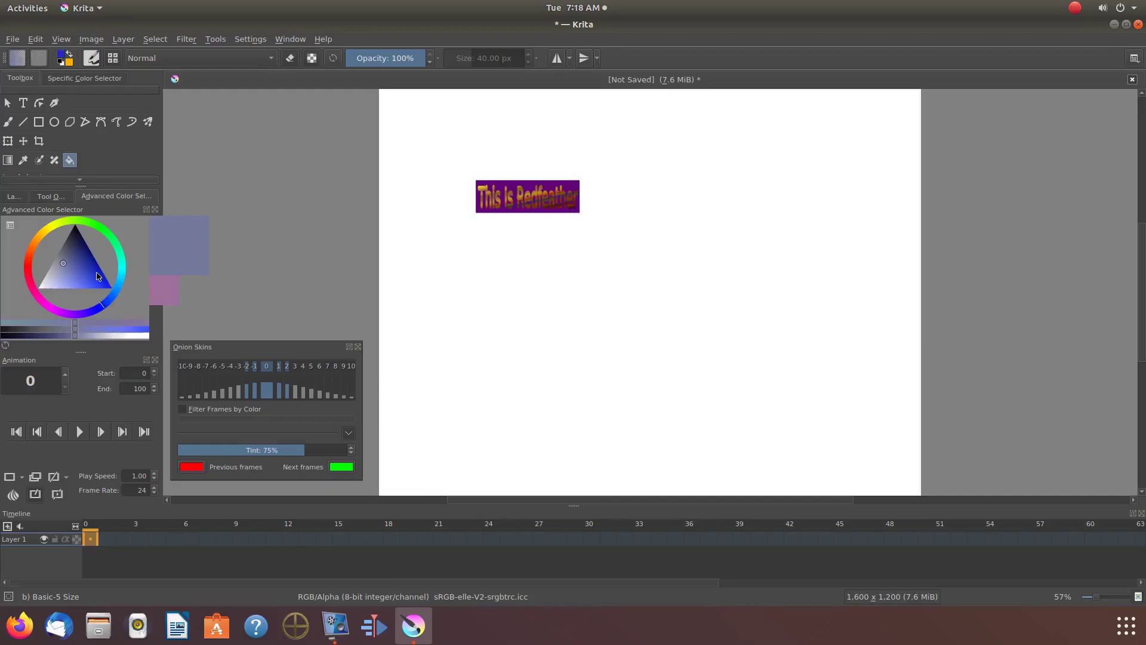
{"action": "left_click", "coordinate": [423, 264]}
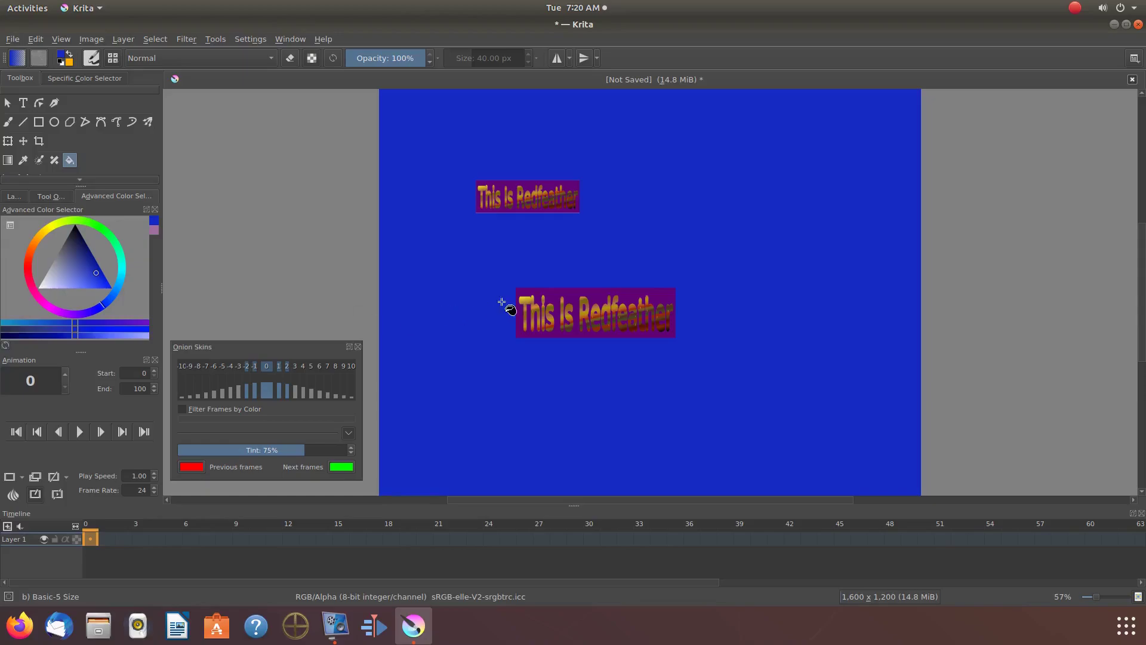
{"action": "left_click", "coordinate": [667, 295]}
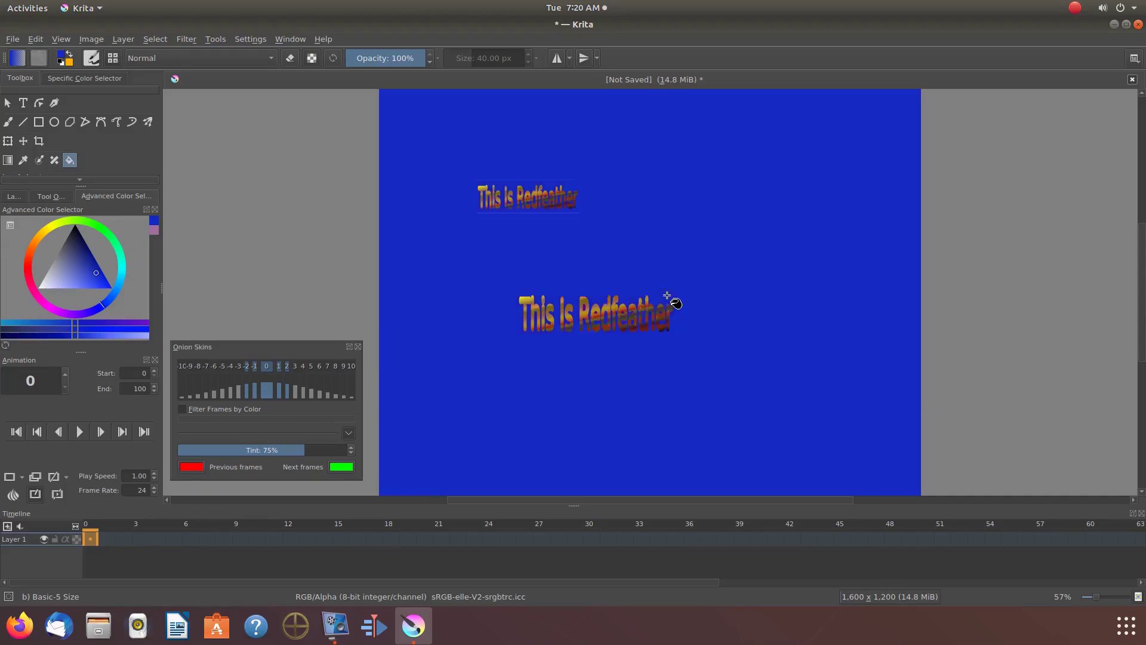